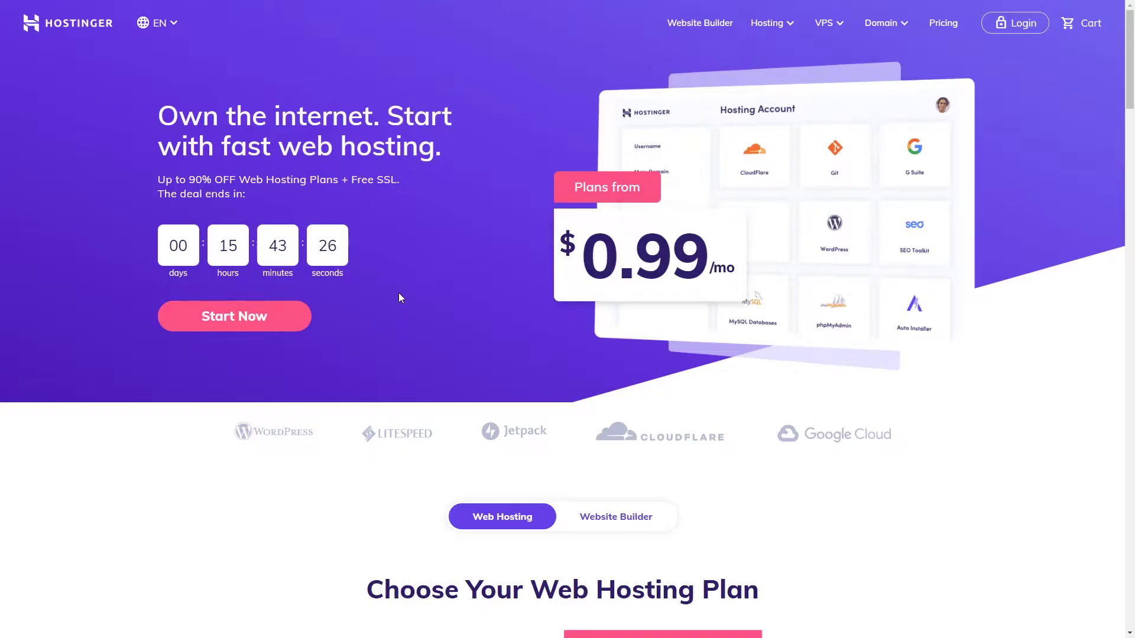
- Add Premium Shared Hosting to the cart and switch it to the 12-month term ($86.97)
scroll(399, 298, down, 7)
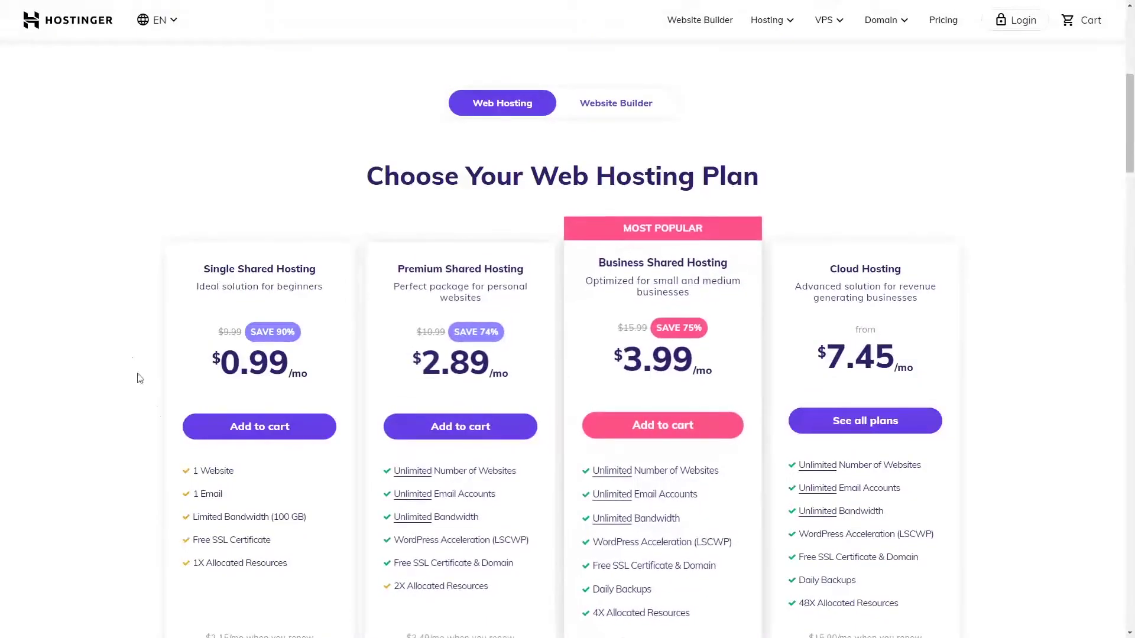
scroll(520, 473, down, 1)
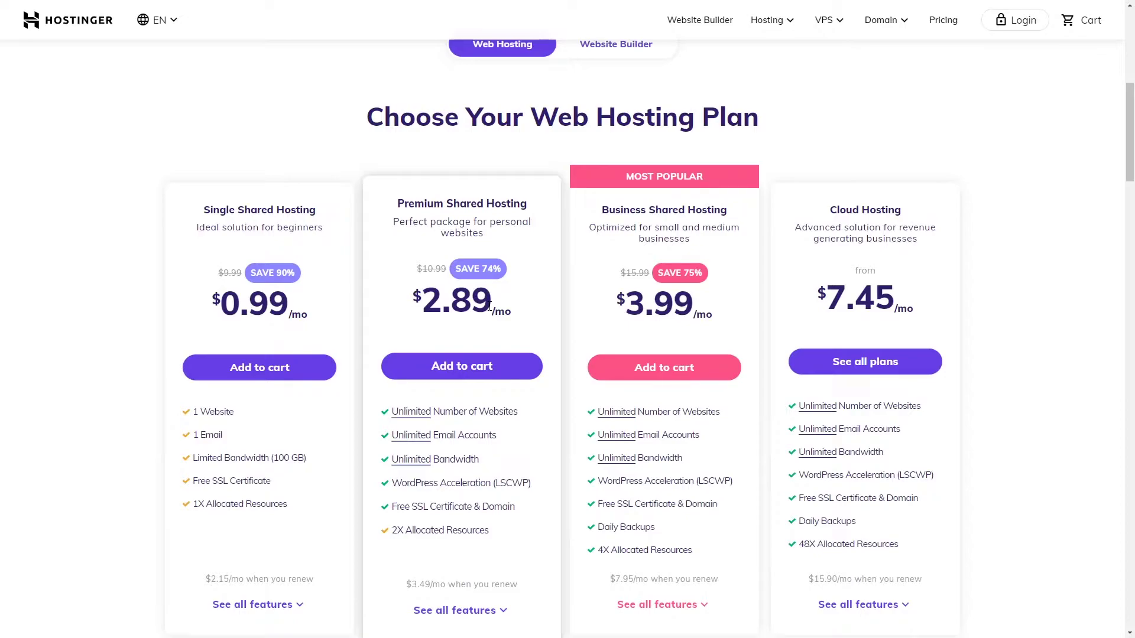
click(480, 369)
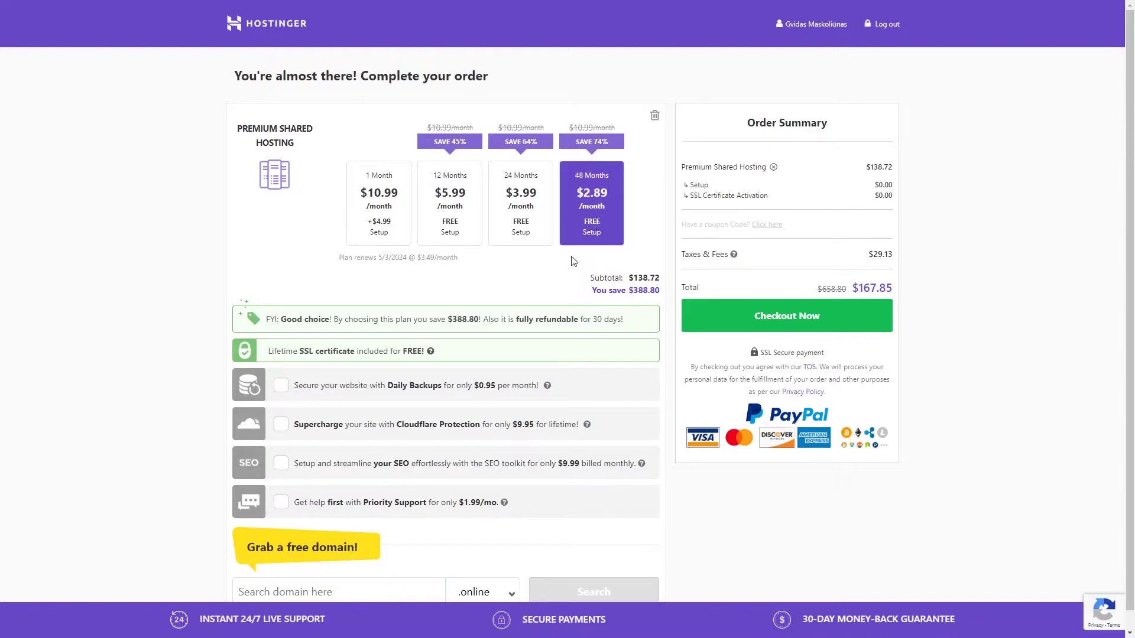
click(454, 220)
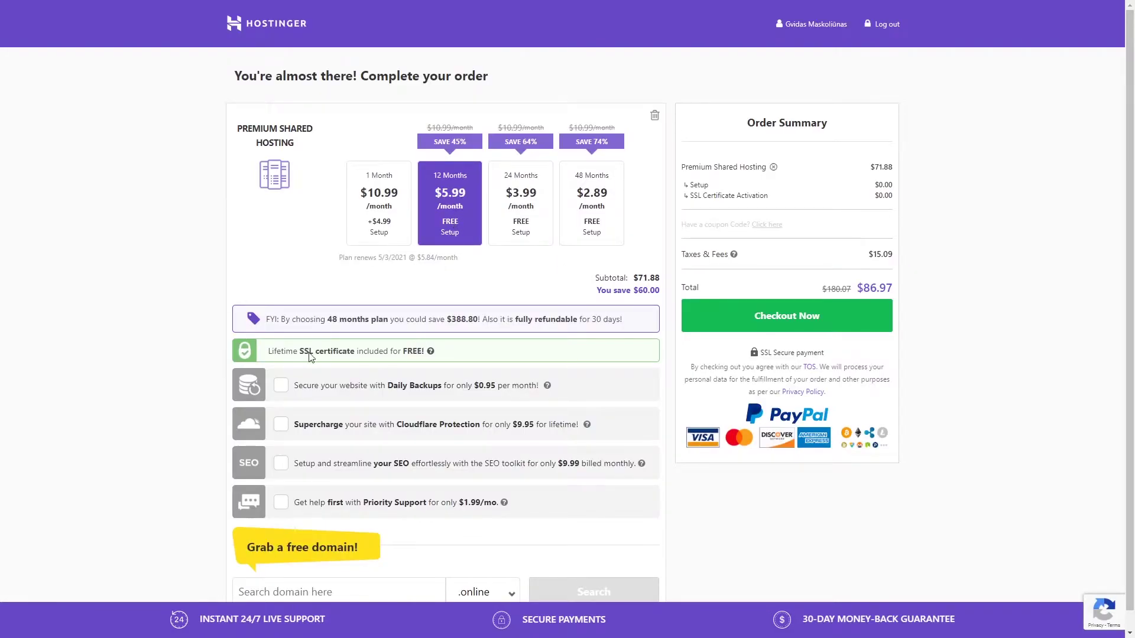
scroll(496, 456, down, 1)
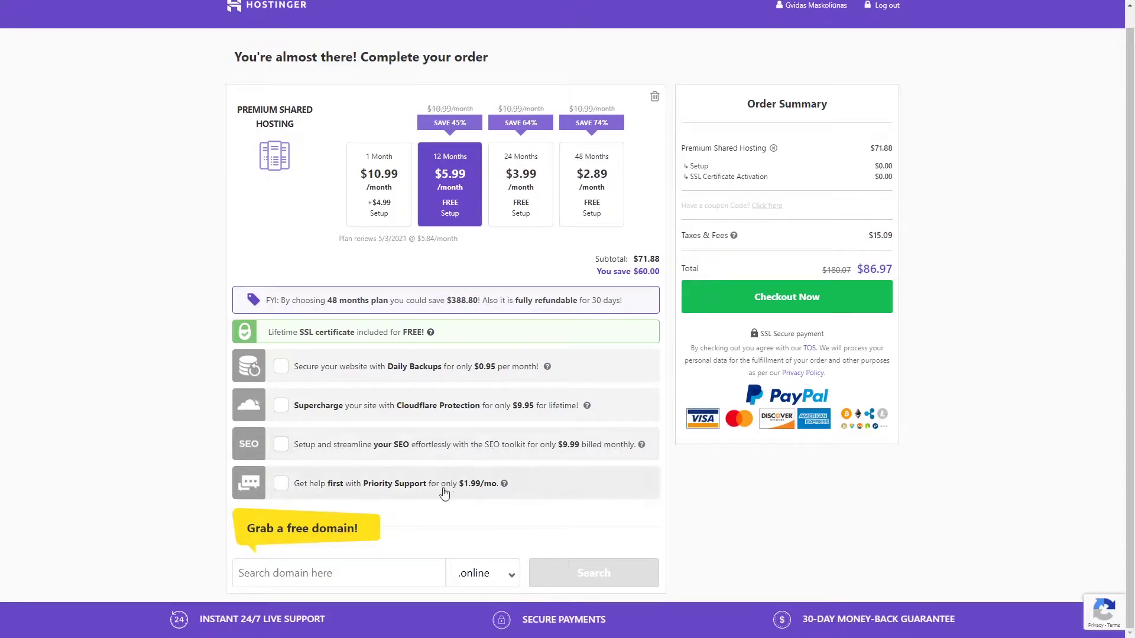
- Search for the chosen domain name with the .com extension to check its availability
click(381, 573)
text(gvidasmask)
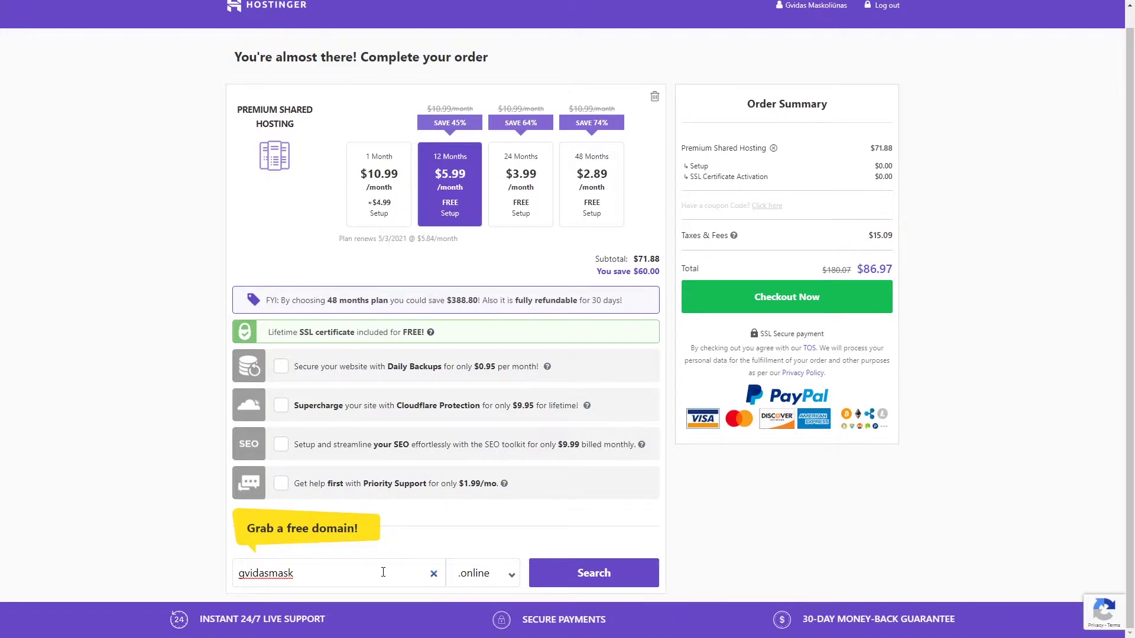
click(509, 579)
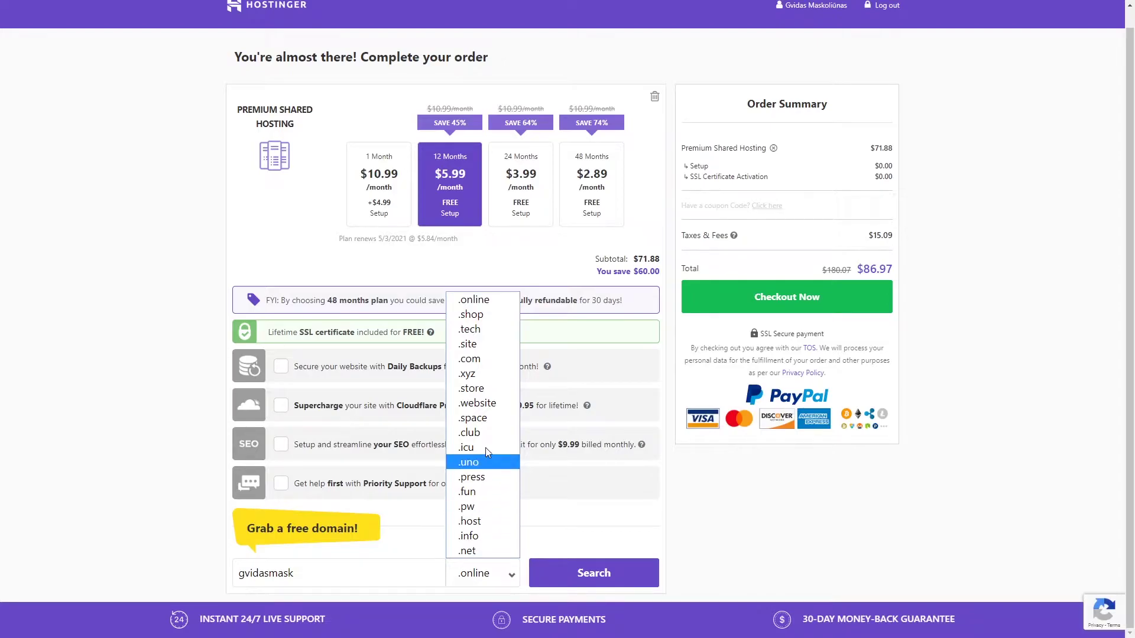
click(488, 360)
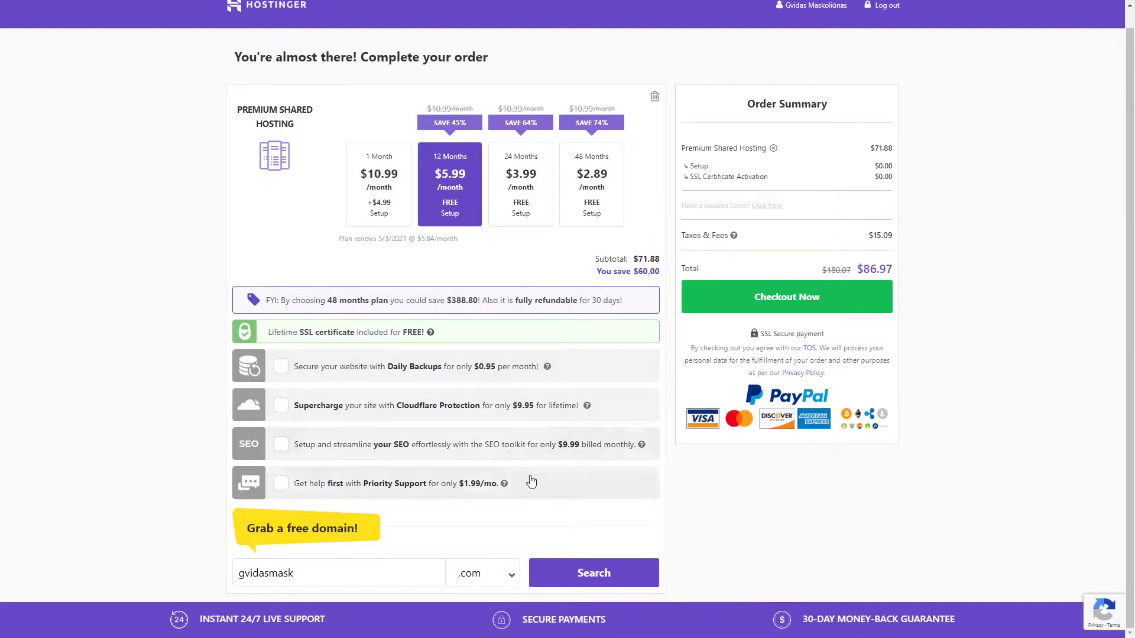
click(596, 577)
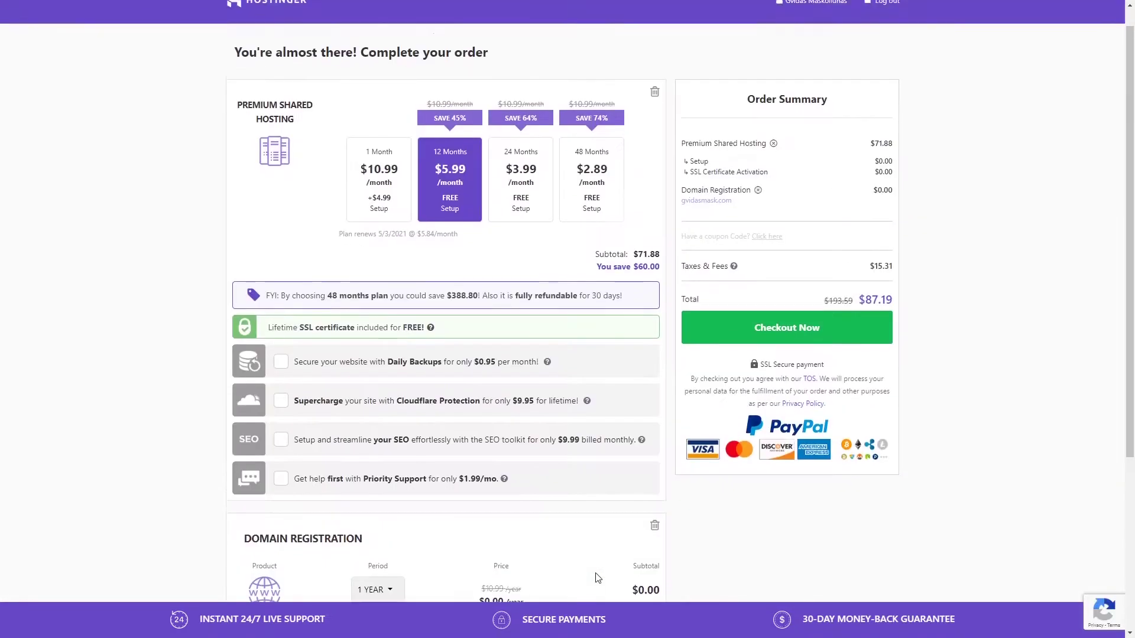
scroll(596, 576, down, 5)
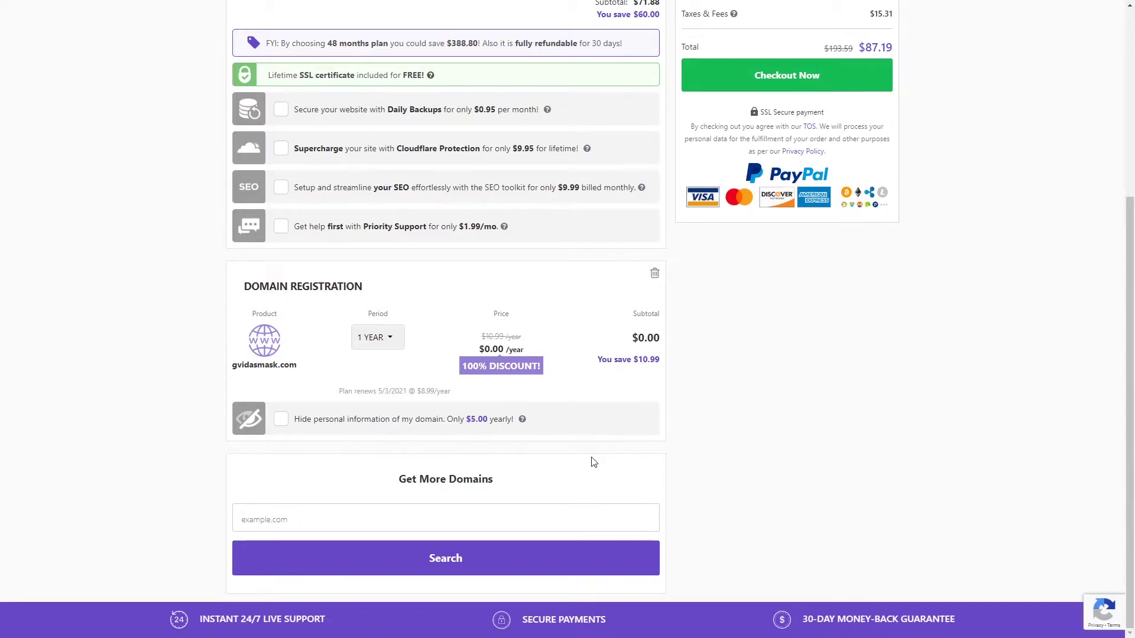
- Turn on domain privacy protection and apply the WP10 coupon to the order
click(282, 425)
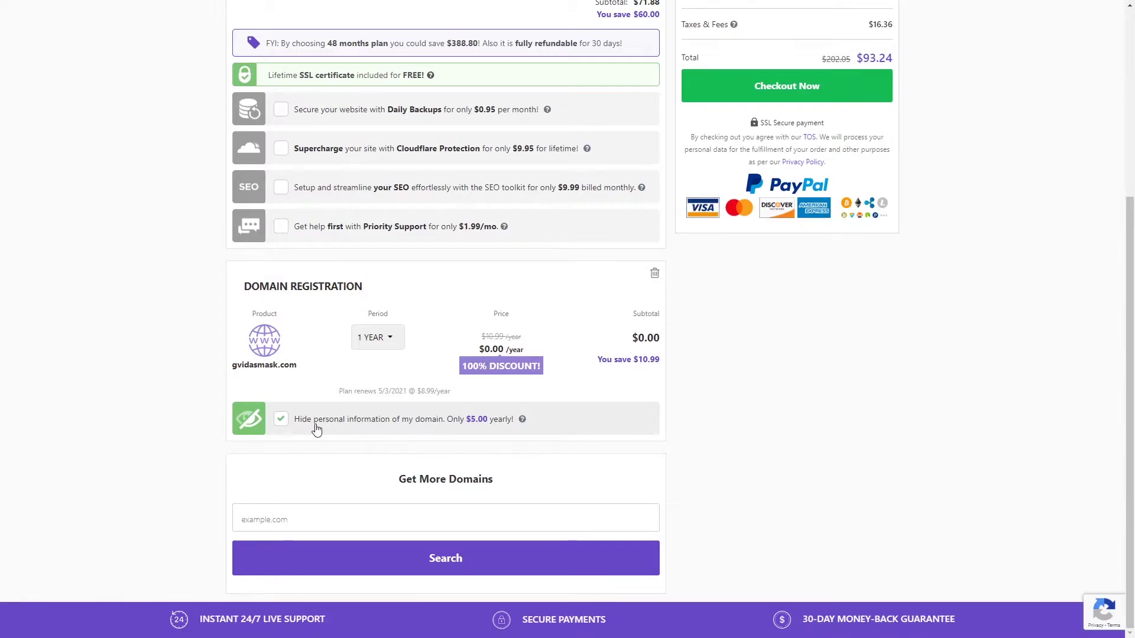
scroll(316, 430, up, 4)
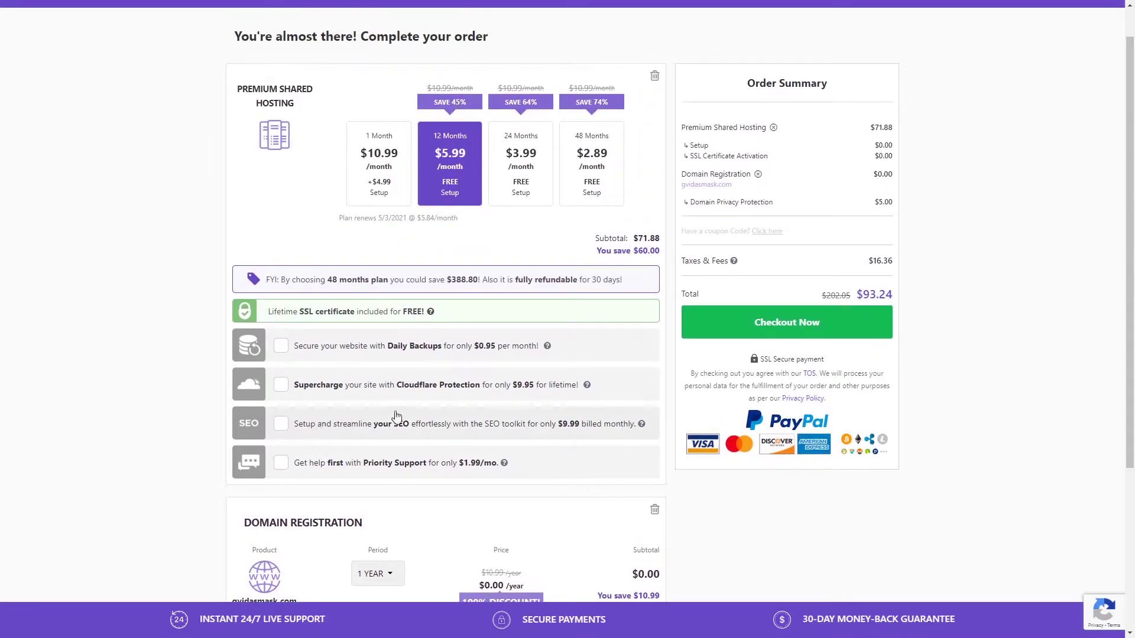
click(772, 232)
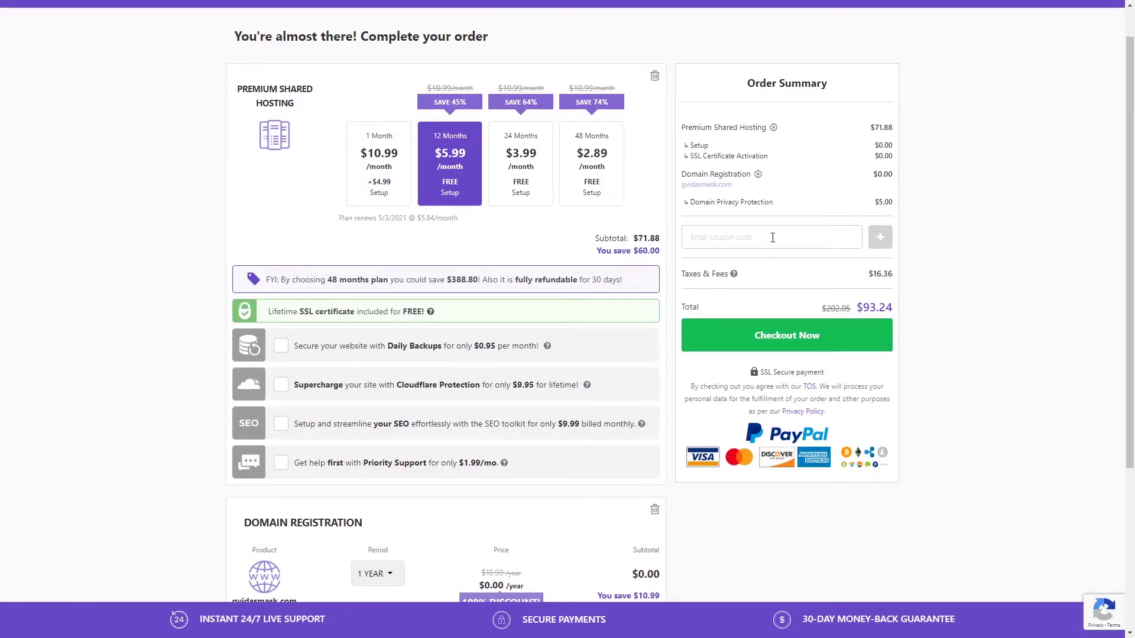
text(WP10)
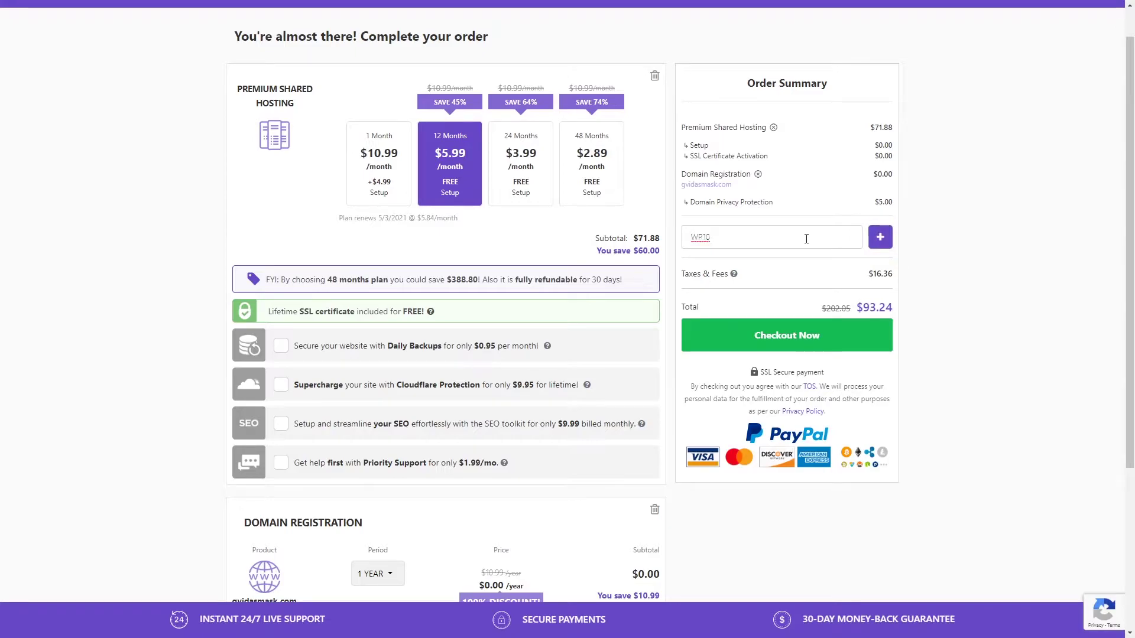
click(881, 240)
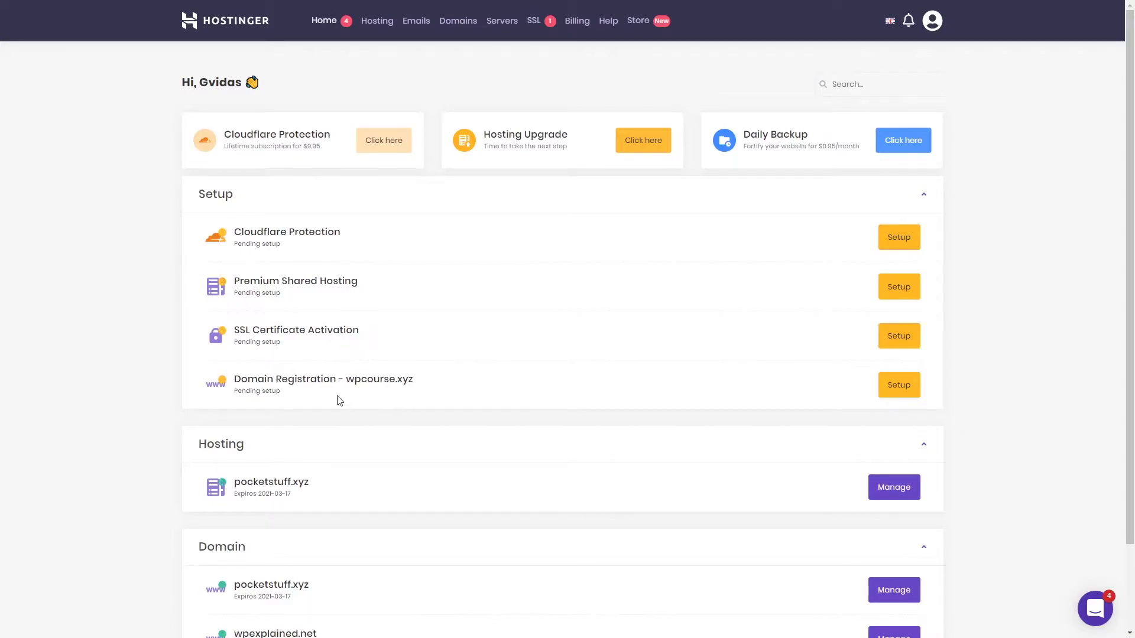
- Scroll through the hPanel Home setup list of pending hosting, SSL and domain items
scroll(277, 470, down, 3)
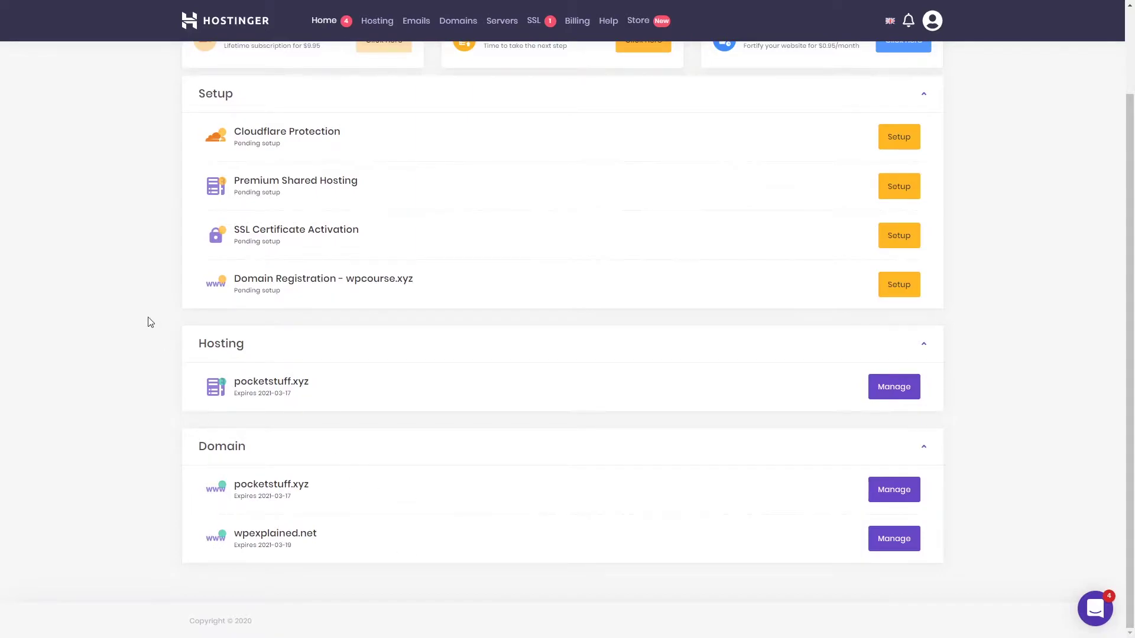
scroll(144, 321, up, 3)
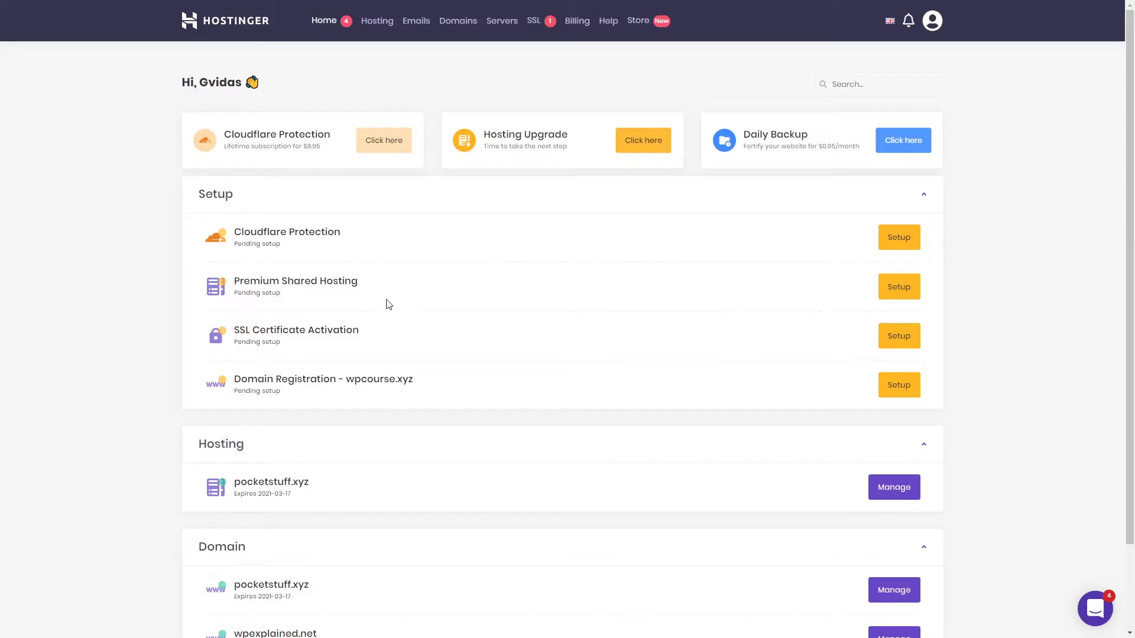
- Launch Premium Shared Hosting setup and choose Build a New Website
click(910, 296)
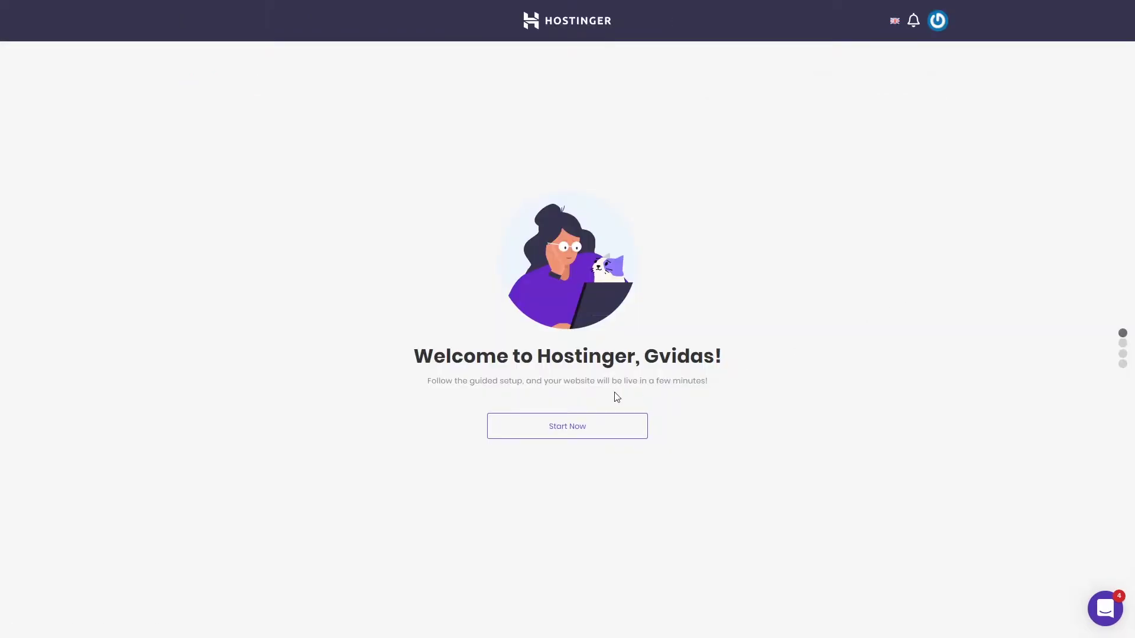
click(579, 426)
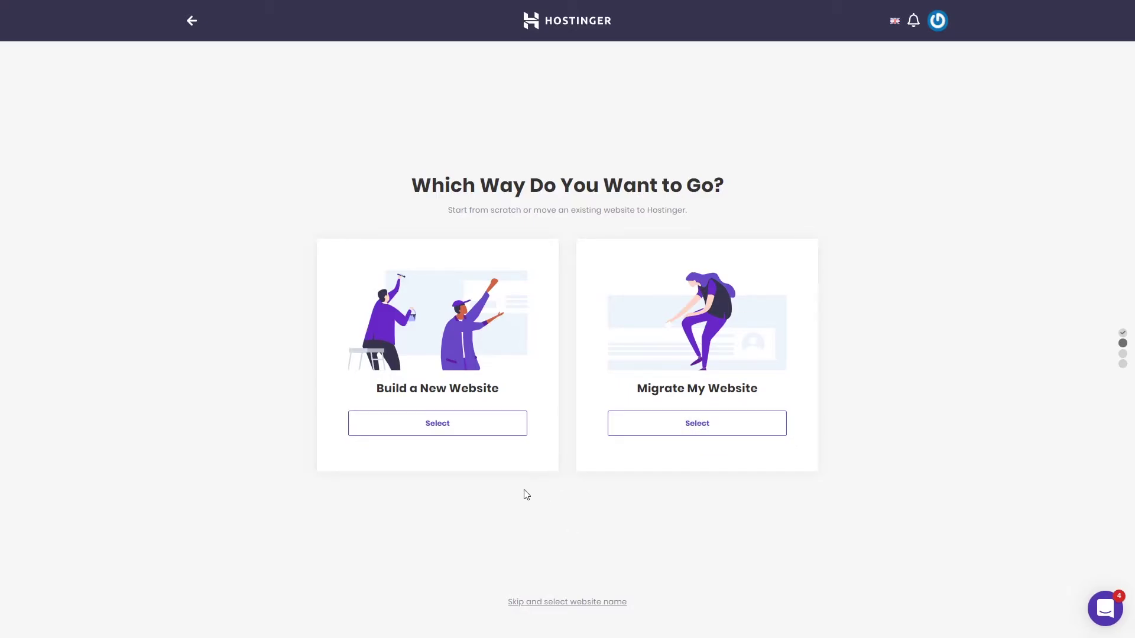
click(433, 431)
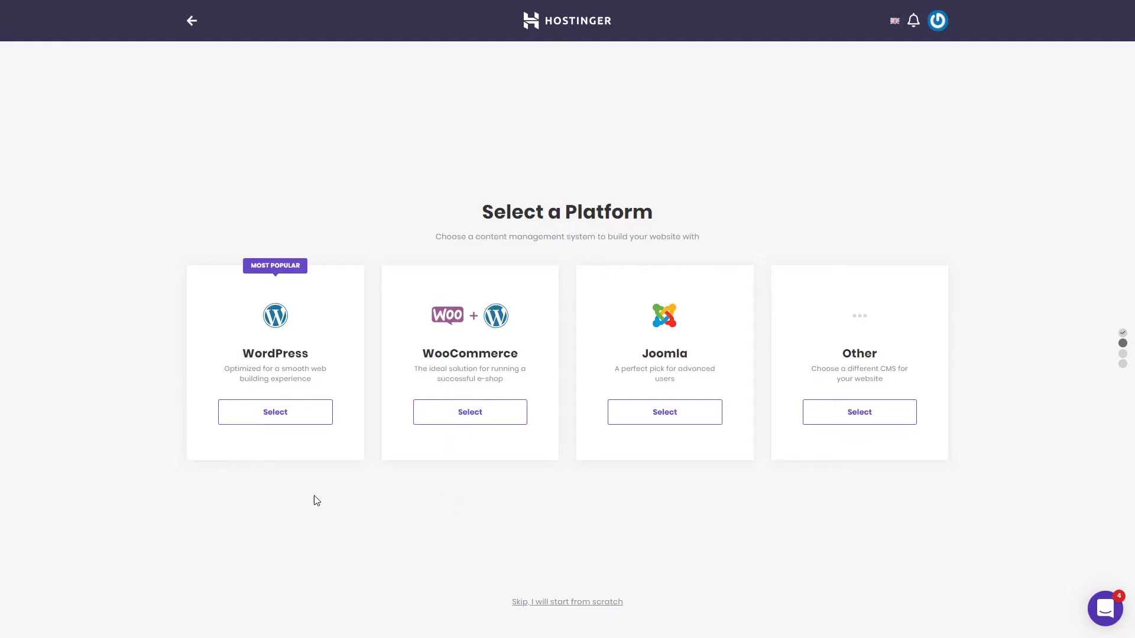
- Select WordPress as the platform and submit its admin email and password
click(308, 414)
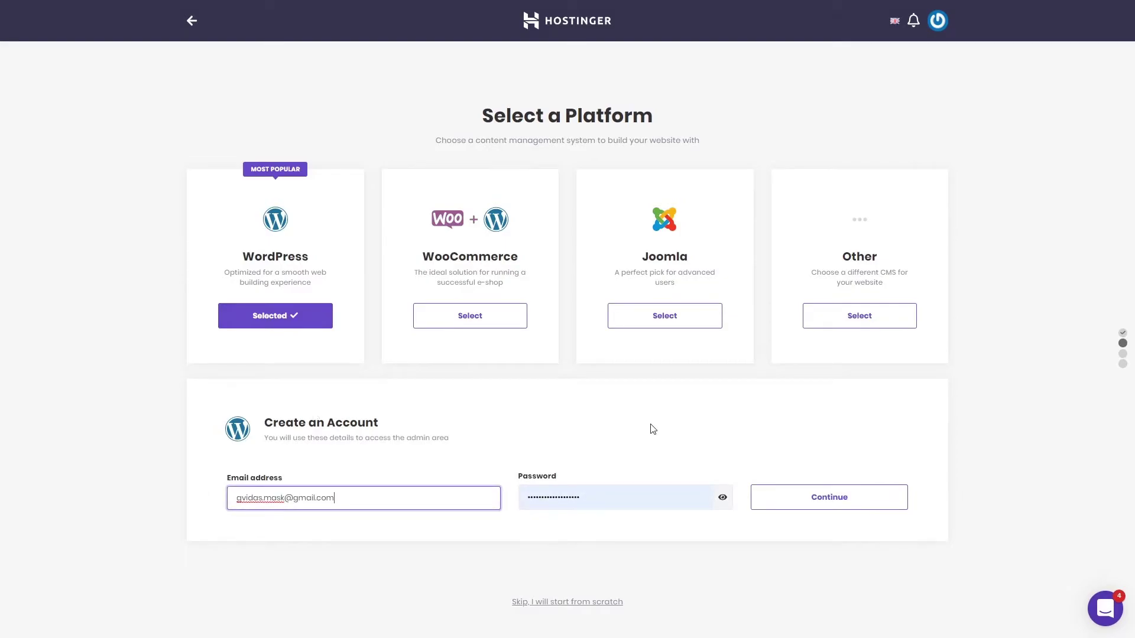
click(845, 499)
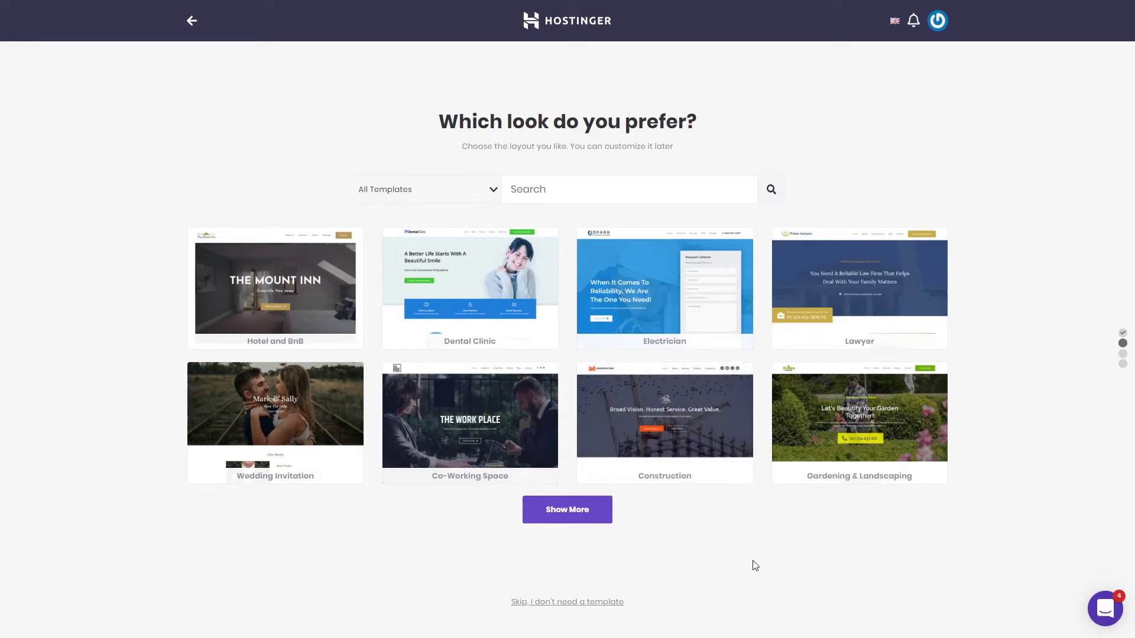
- Choose 'Skip, I don't need a template' on the template page
click(586, 603)
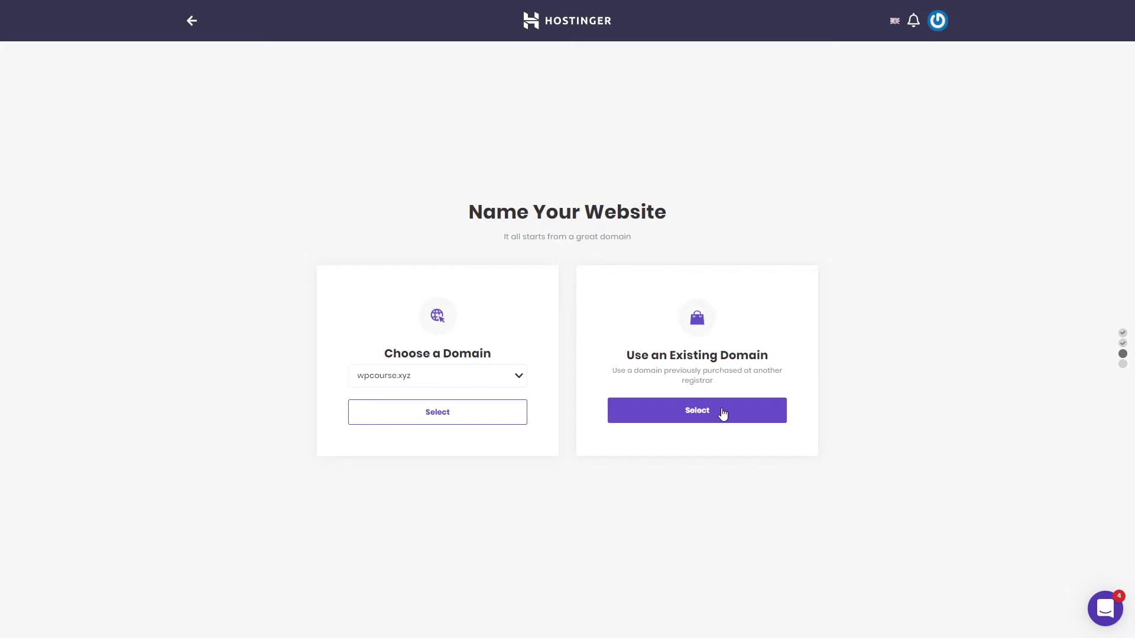
- Choose wpcourse.xyz as the domain and Europe (Netherlands) as the server location
click(433, 422)
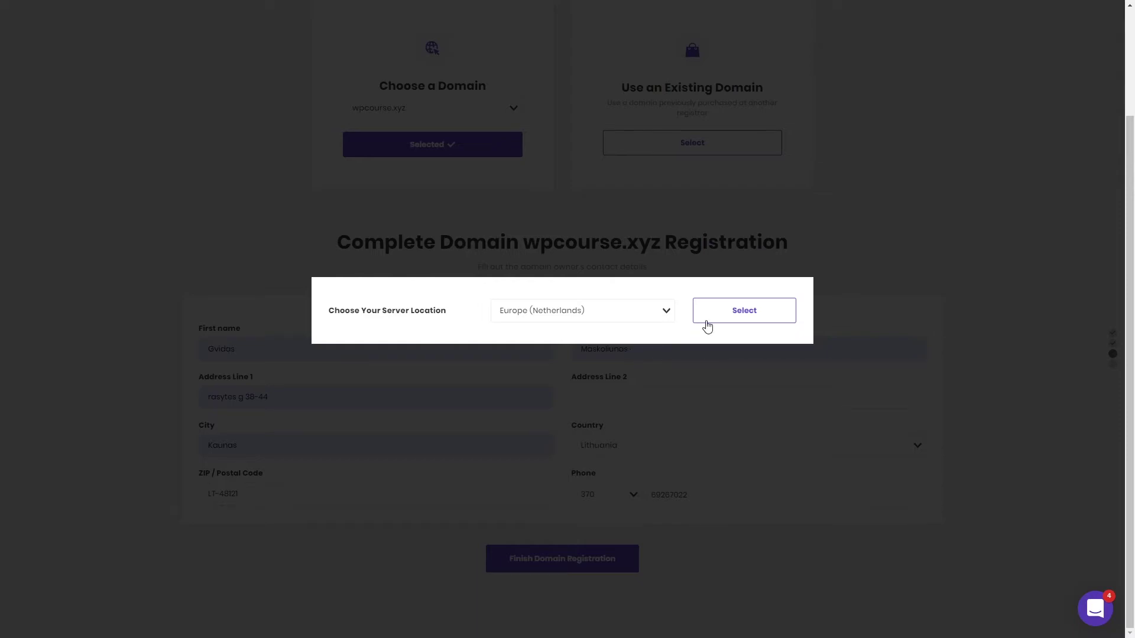
click(746, 311)
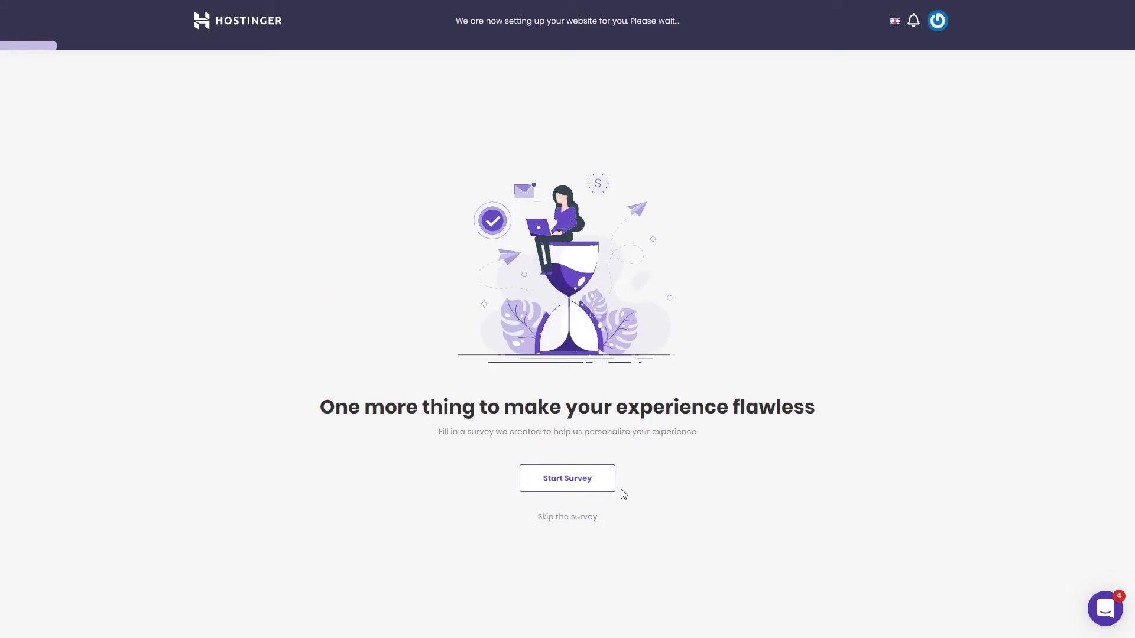
- Choose 'Skip the survey' so the website finishes setting up
click(565, 518)
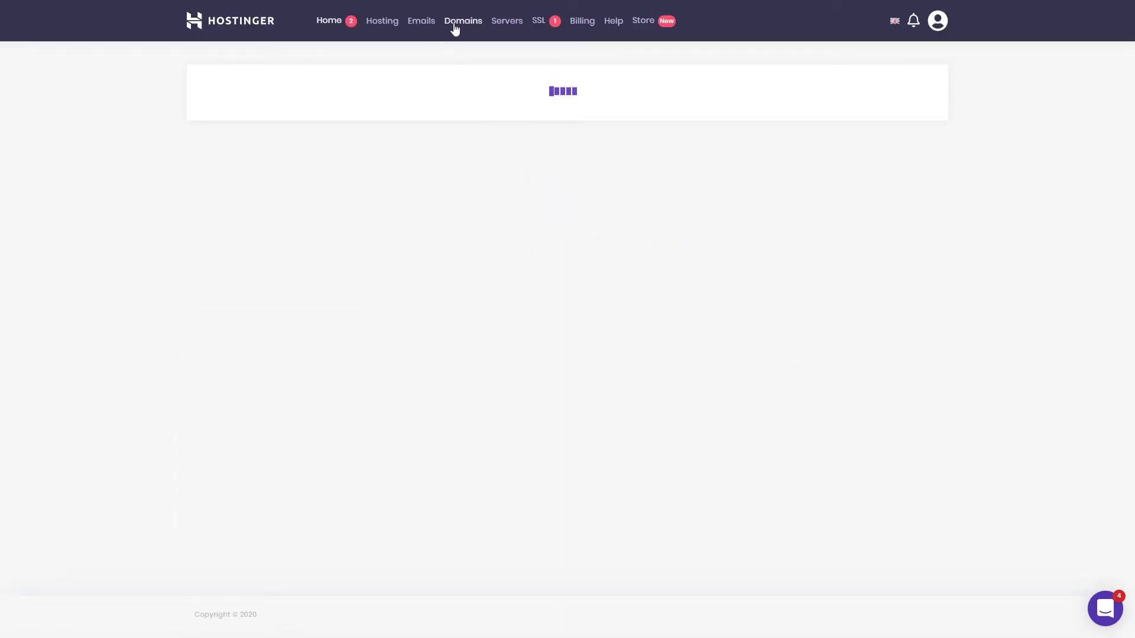
- Complete the pending wpcourse.xyz registration from Domains and continue to its control panel
click(454, 25)
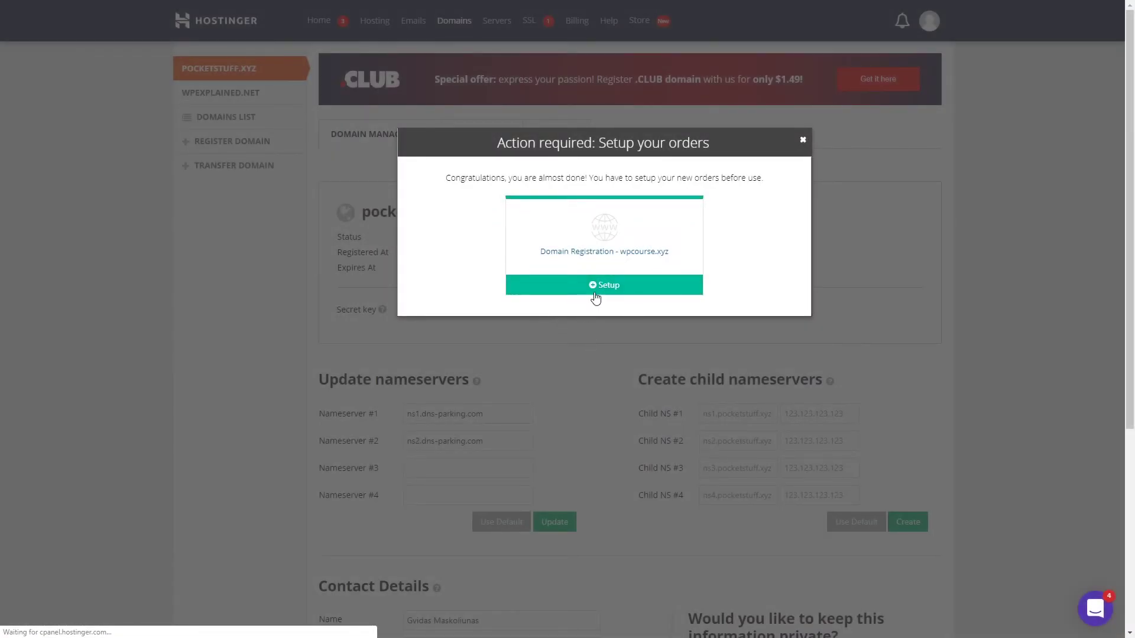
click(614, 290)
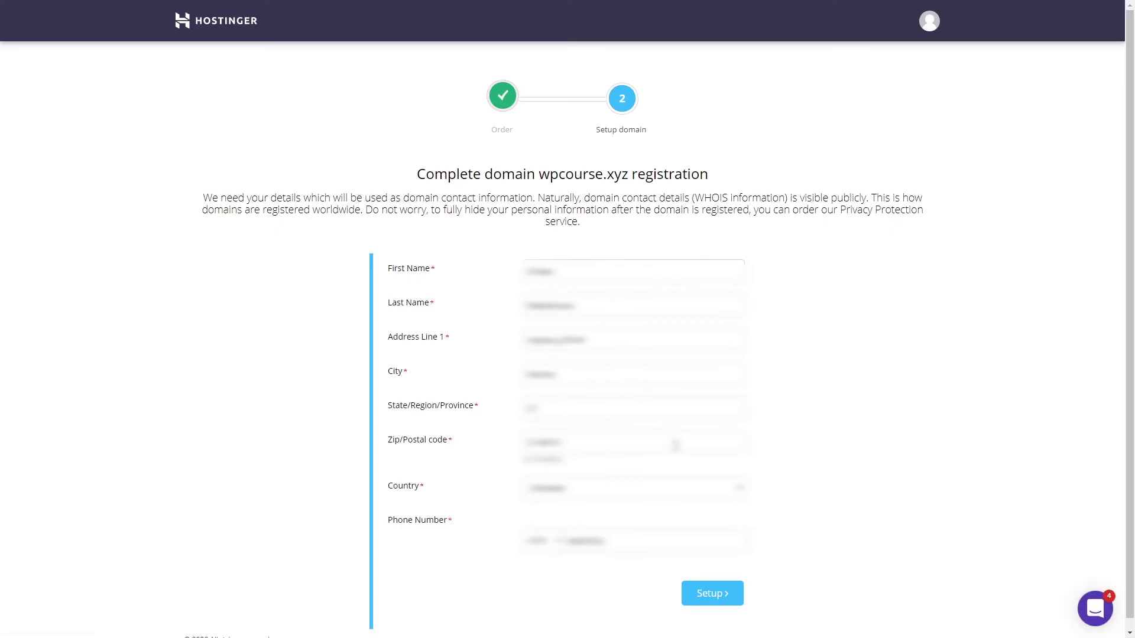
scroll(682, 442, down, 1)
click(721, 588)
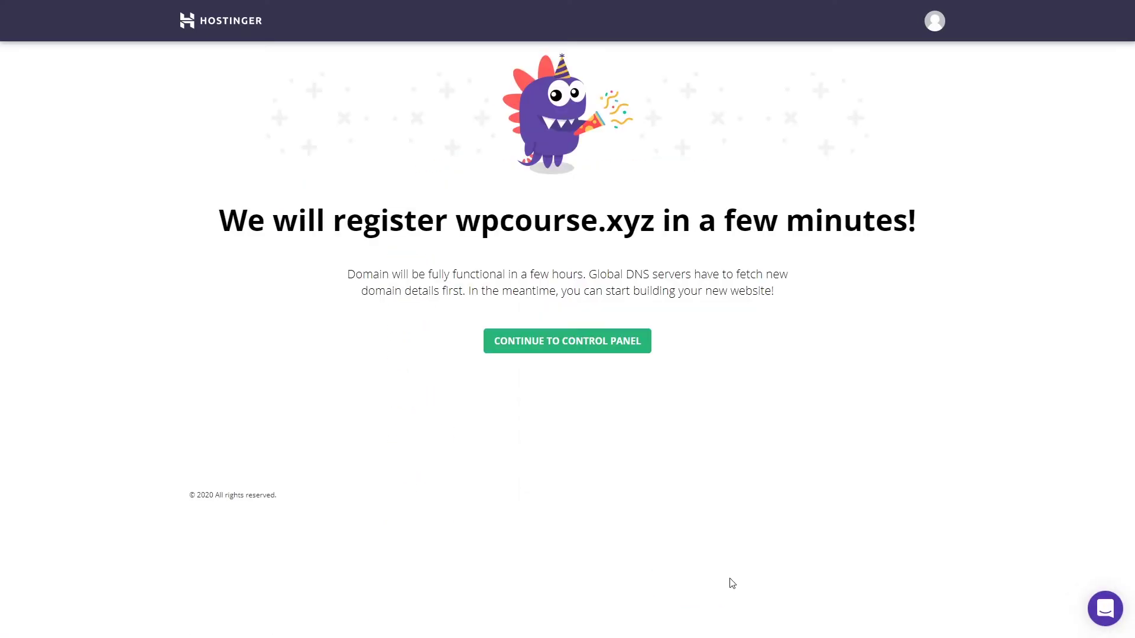
click(581, 344)
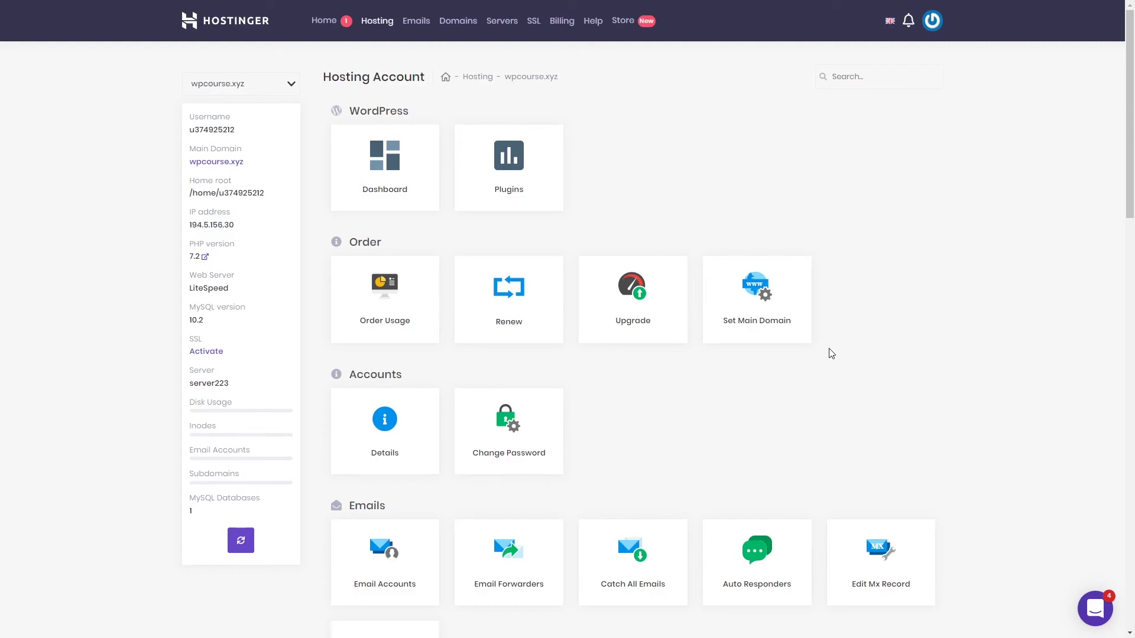
- Install a free Let's Encrypt SSL certificate for wpcourse.xyz from the Advanced SSL settings
scroll(831, 354, down, 10)
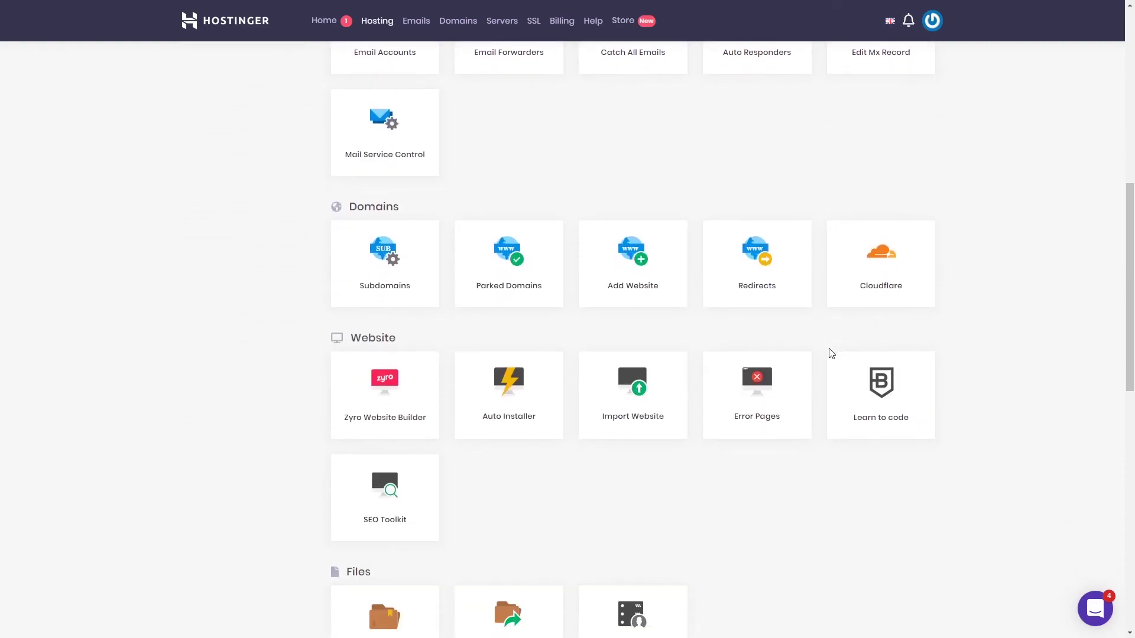
scroll(832, 353, down, 10)
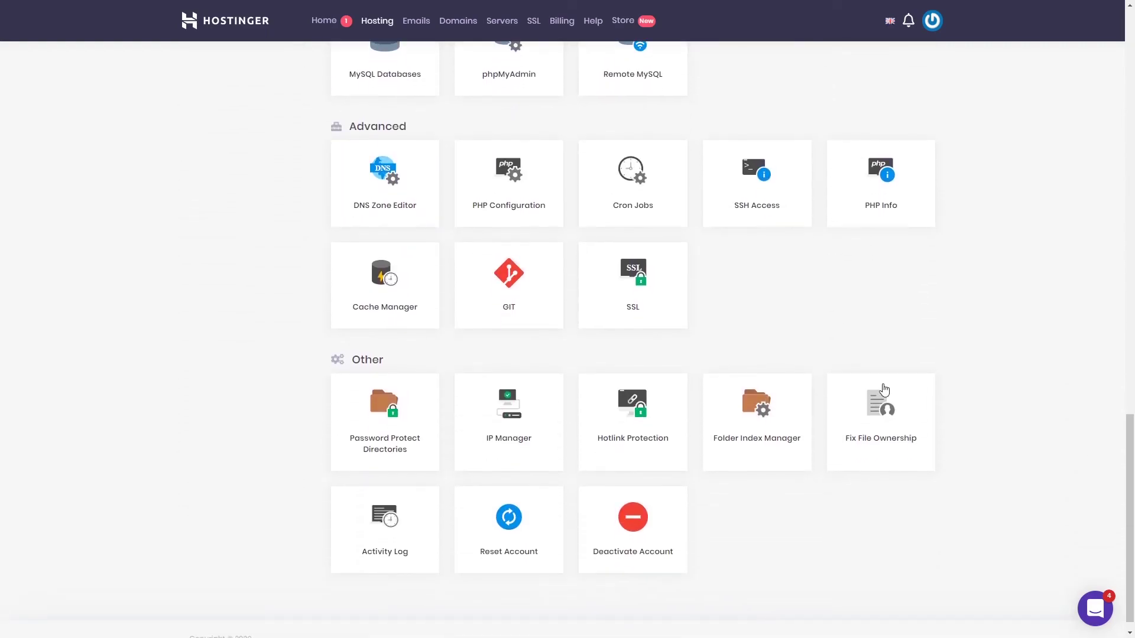
click(652, 311)
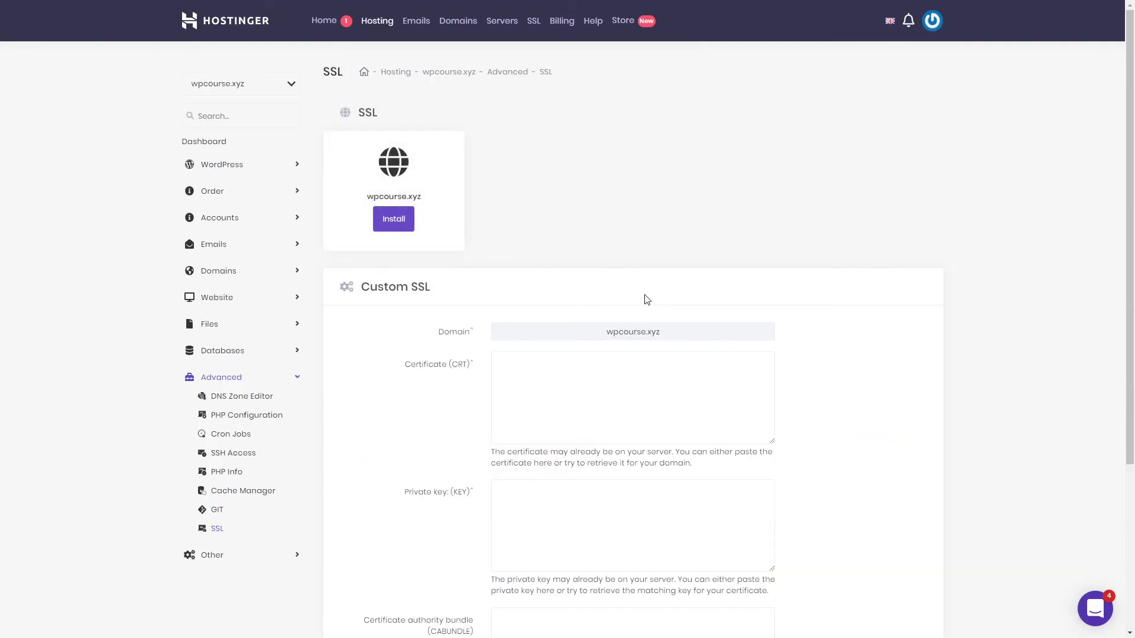
click(395, 220)
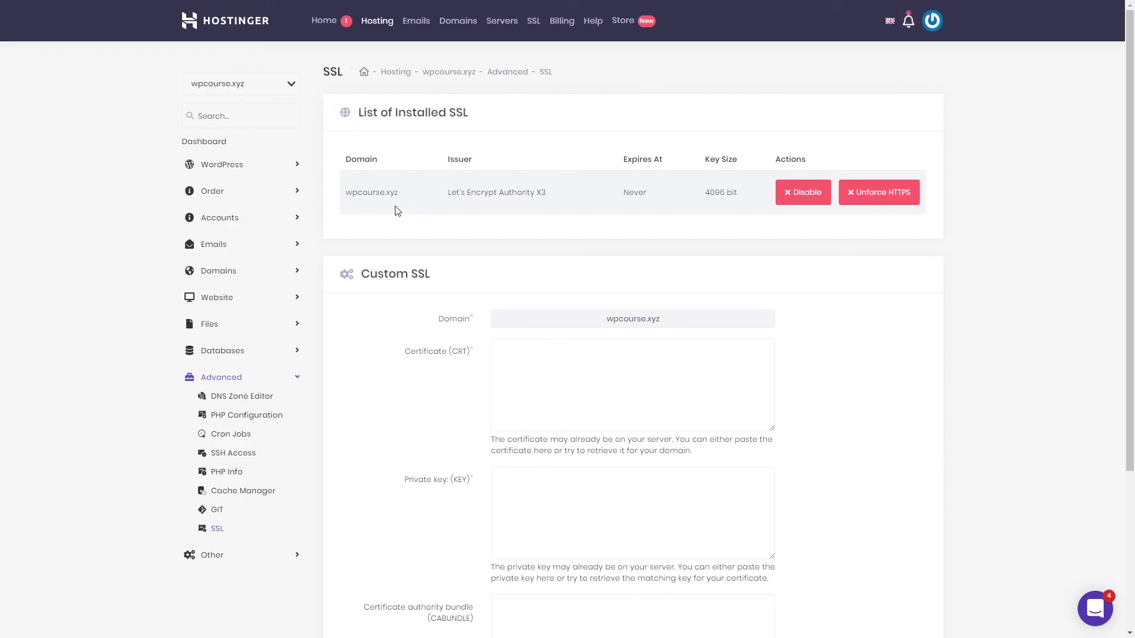
- Open the Hostinger WordPress dashboard for wpcourse.xyz from the sidebar's WordPress section
click(295, 167)
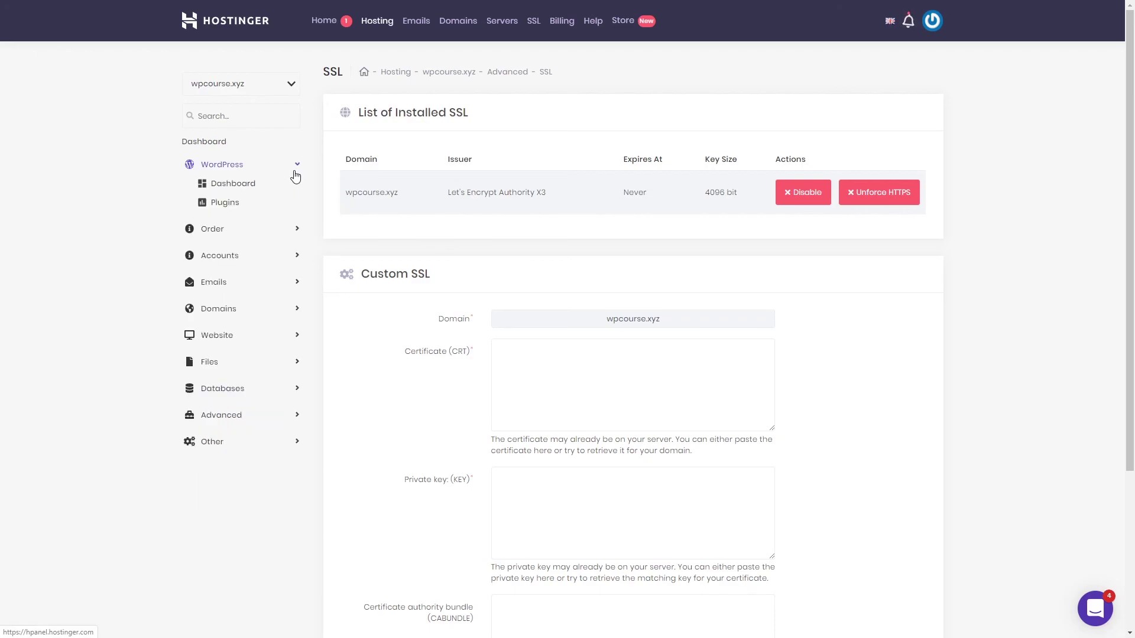
click(250, 195)
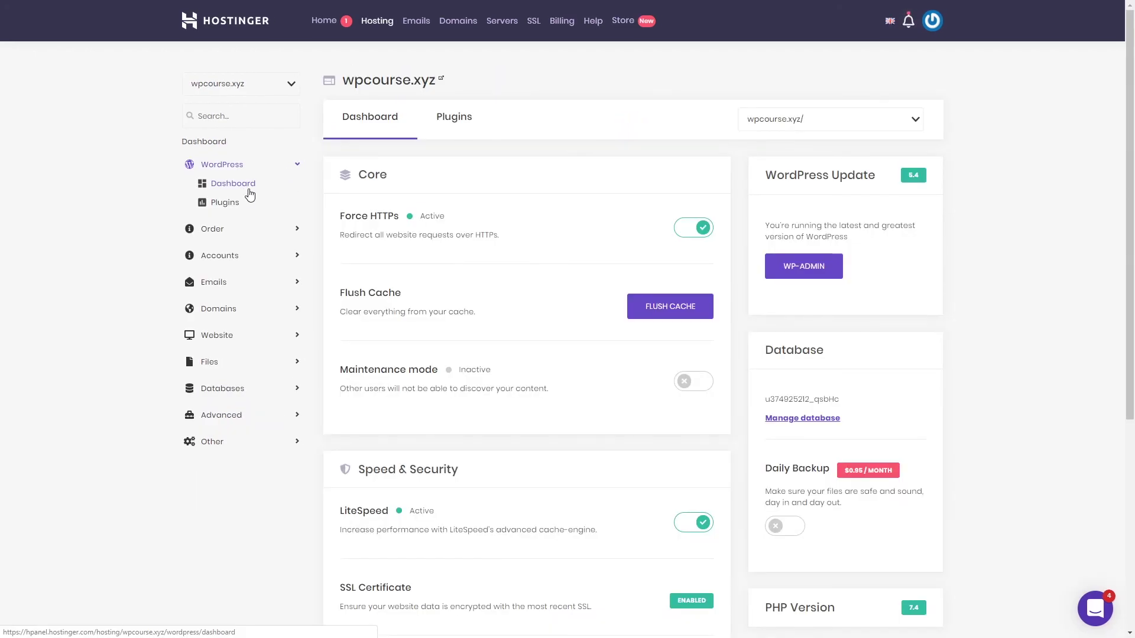
- Switch on Force HTTPS so all wpcourse.xyz requests redirect over HTTPS
click(684, 231)
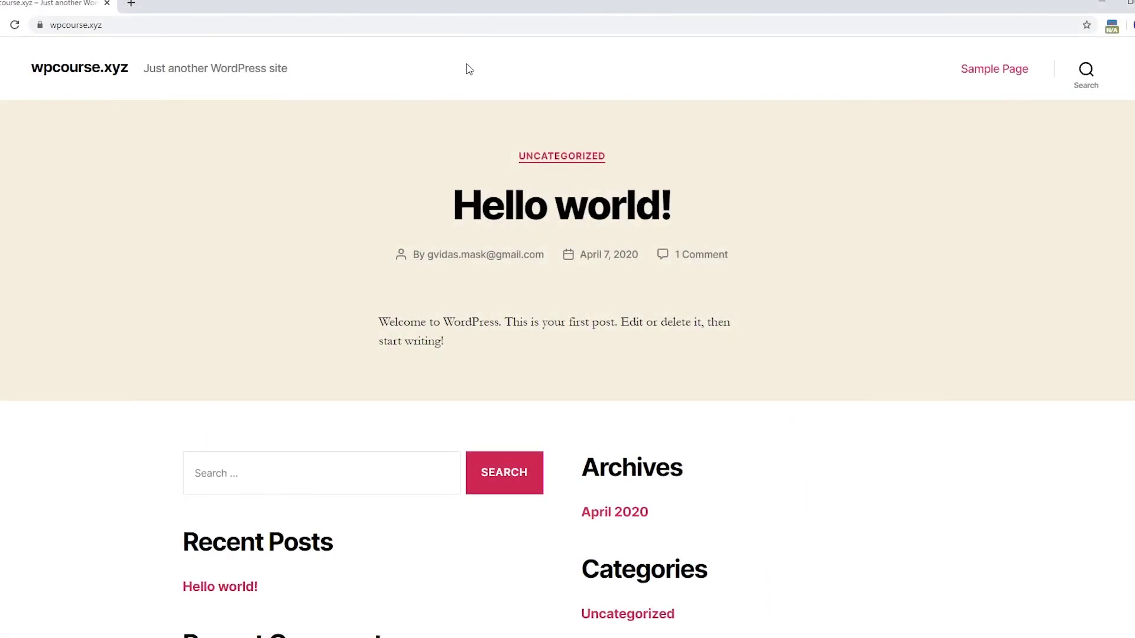
- View Chrome's site information confirming wpcourse.xyz has a secure connection and a valid certificate
click(39, 26)
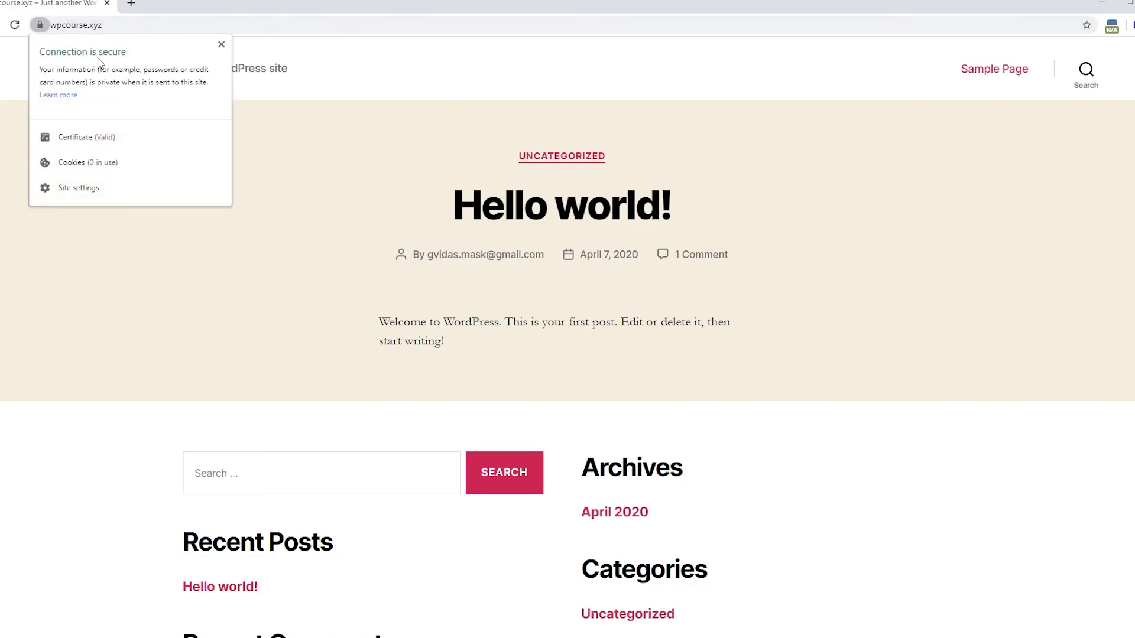